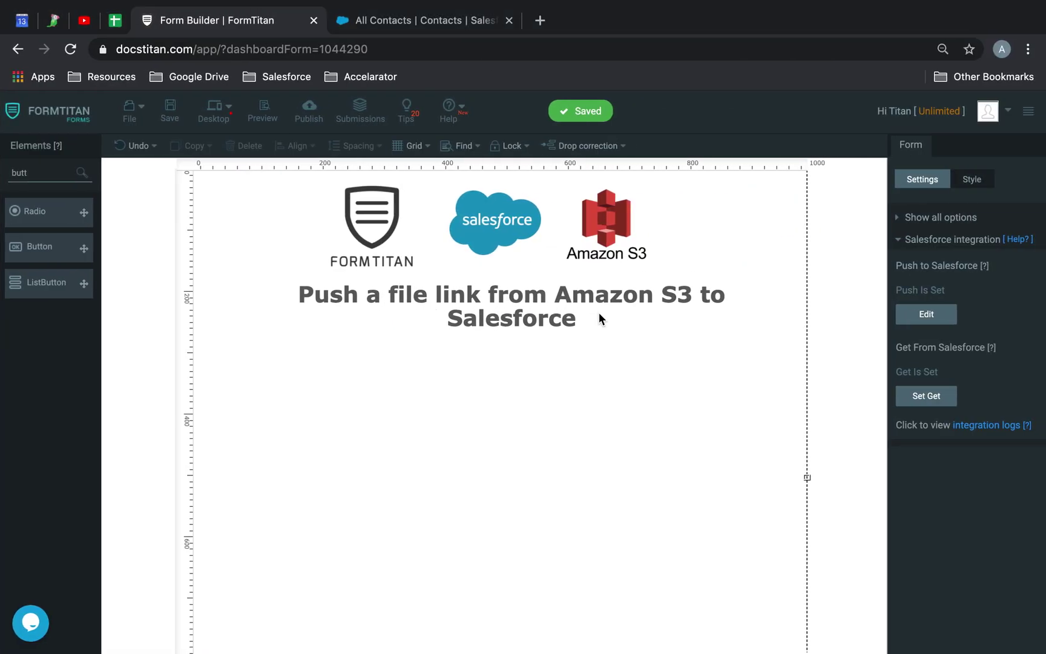
# Keep the Amazon S3 push (bucket gil-titan-bc, folder titan-folder, Public permission) and save the form.
pyautogui.click(908, 216)
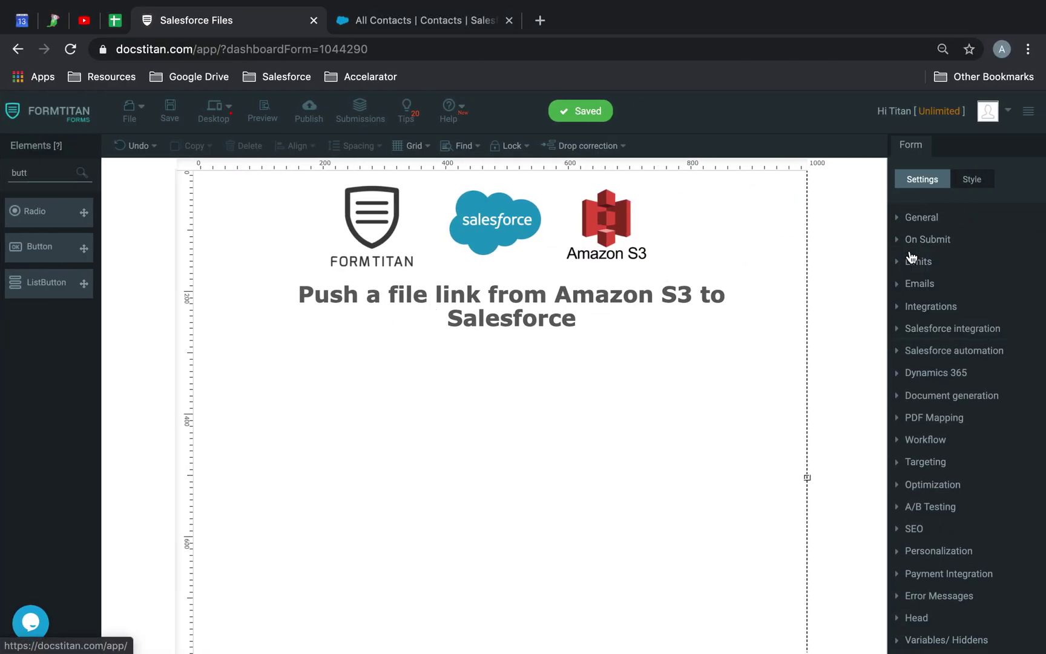
pyautogui.click(920, 305)
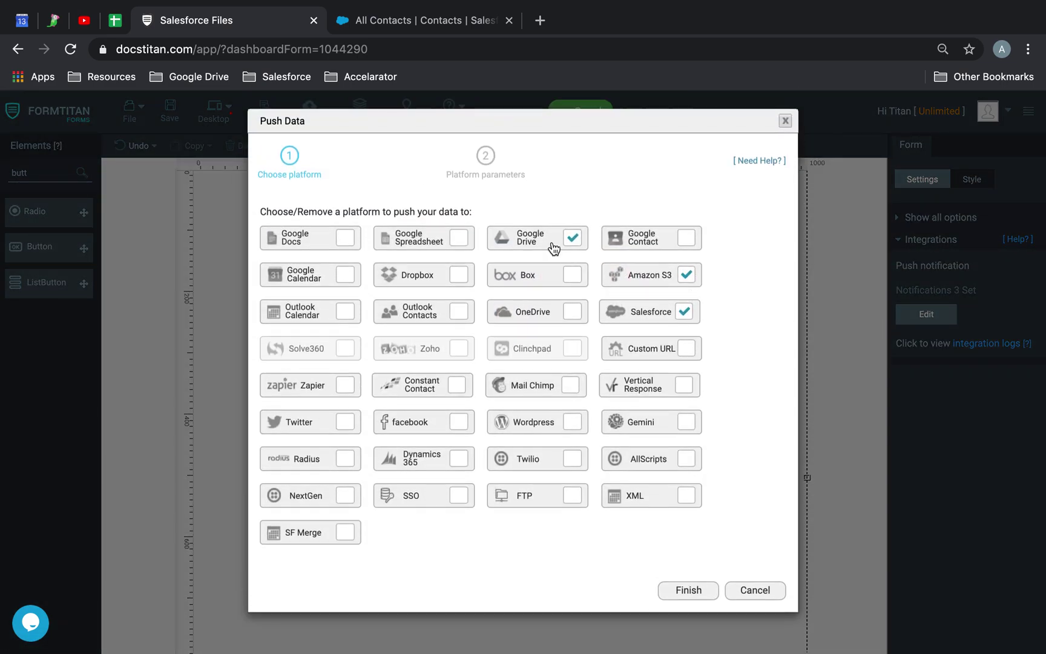
pyautogui.click(672, 276)
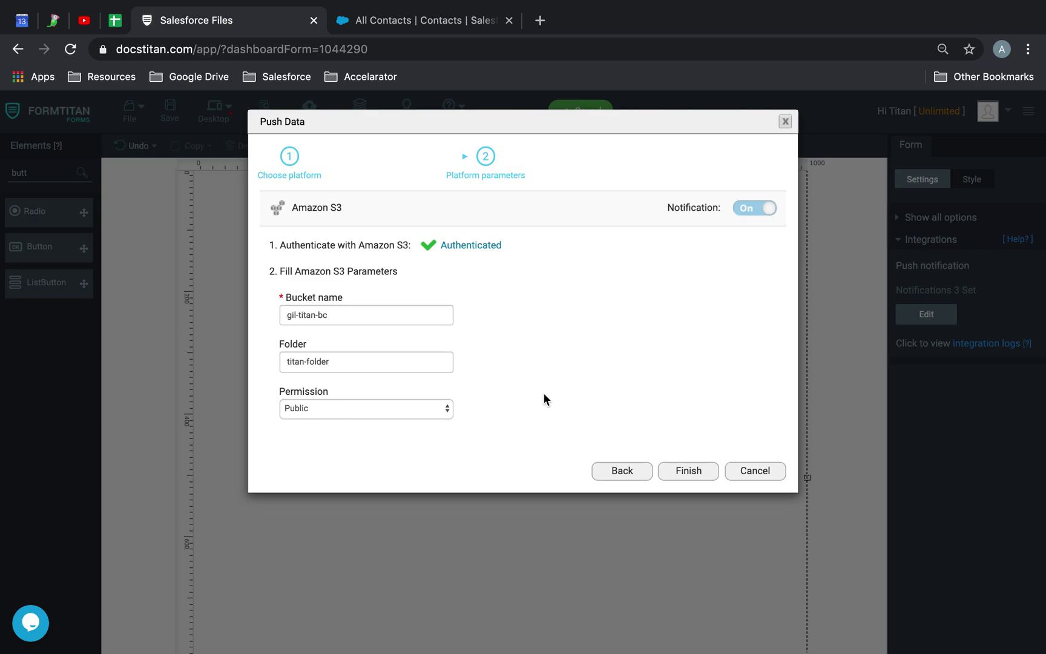
pyautogui.click(687, 467)
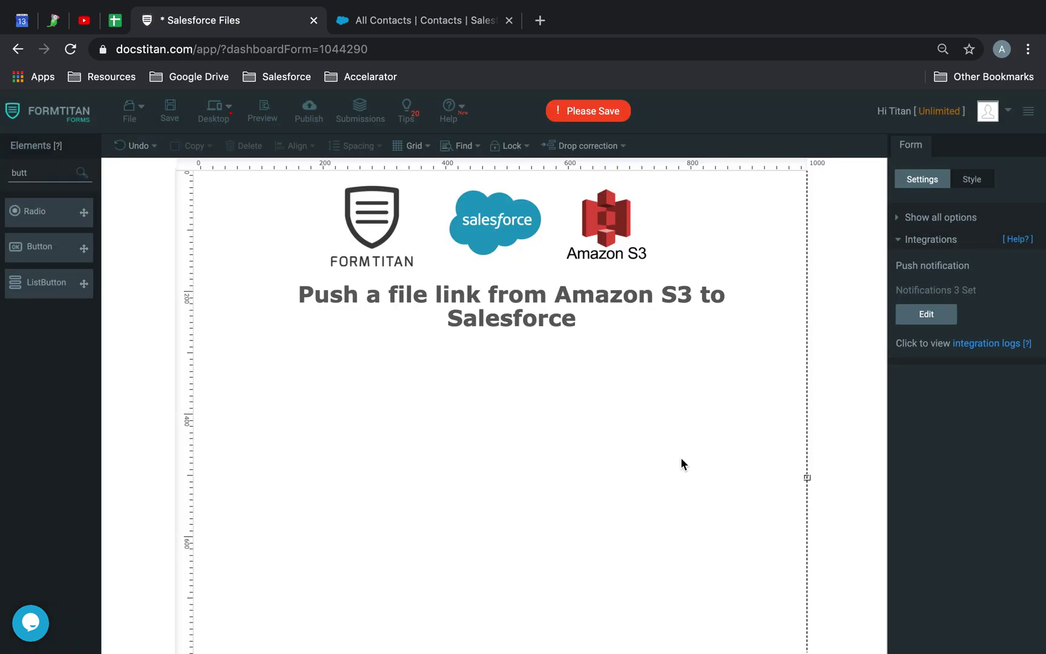
pyautogui.click(170, 111)
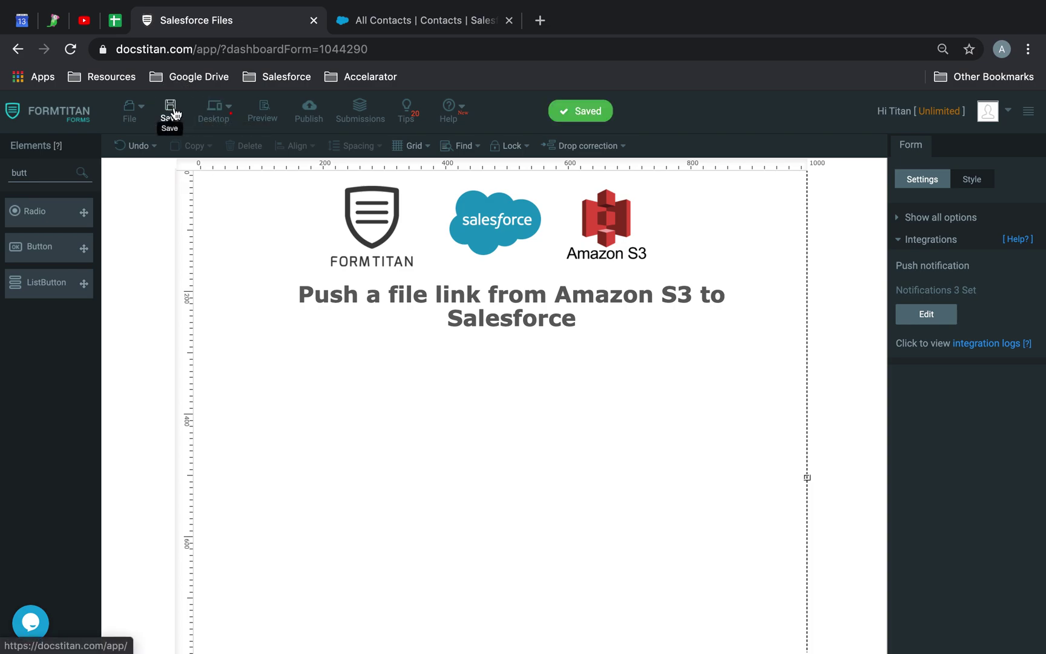
# Add a FullName field below the title and an Email field under it.
pyautogui.doubleClick(49, 168)
pyautogui.write('fukll')
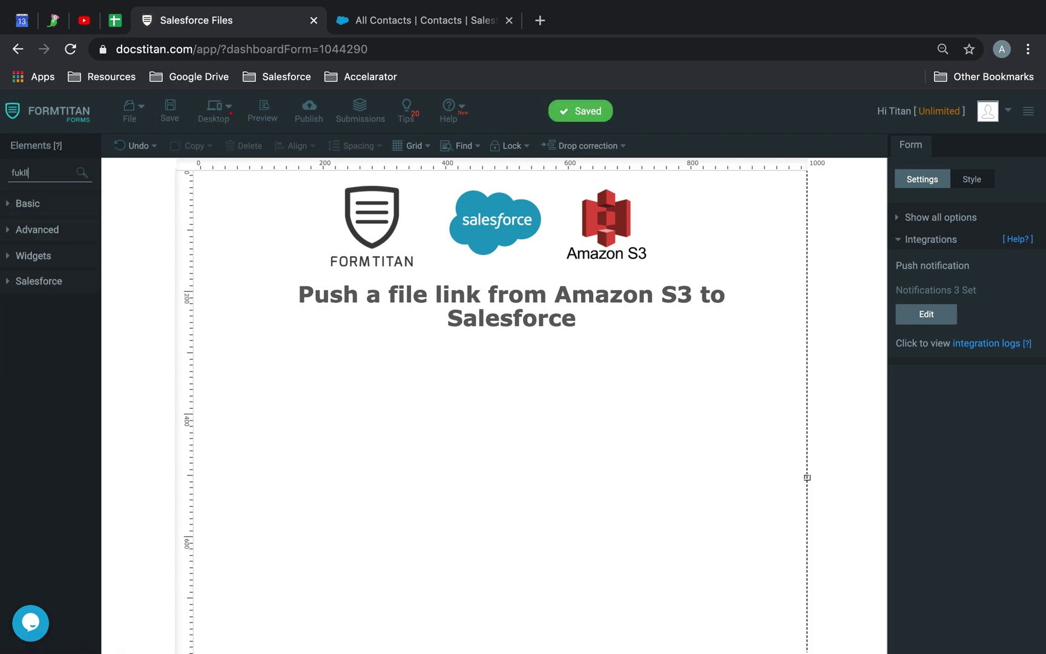
pyautogui.press('BackSpace')
pyautogui.moveTo(36, 210); pyautogui.dragTo(411, 354)
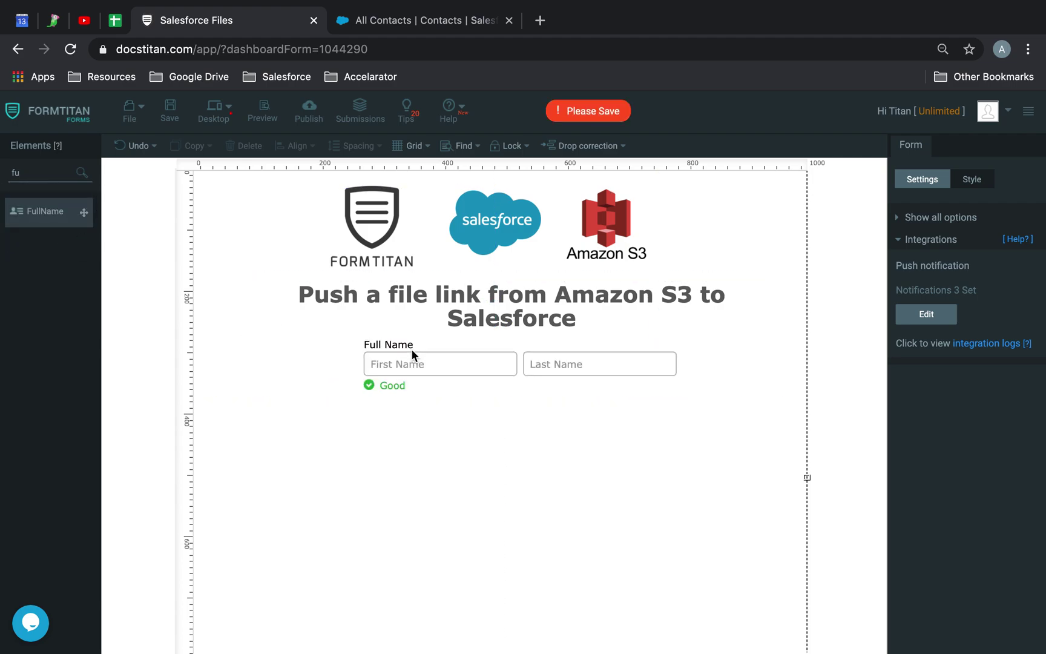
pyautogui.write('email')
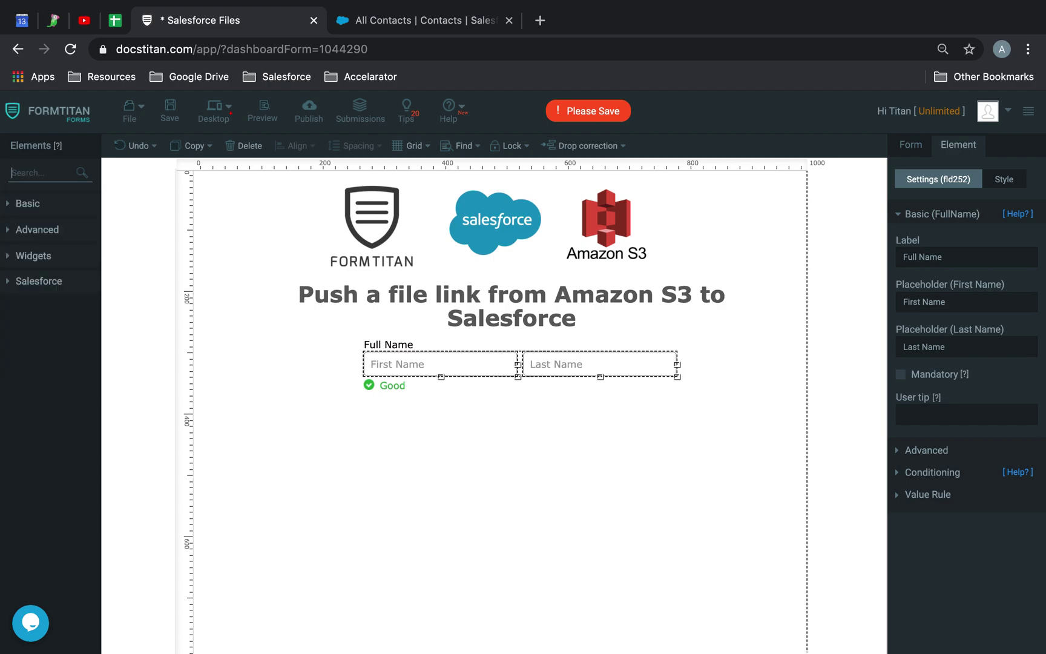
pyautogui.moveTo(41, 219); pyautogui.dragTo(403, 416)
# Add a file upload field beside Email and label it 'Passport'.
pyautogui.doubleClick(52, 174)
pyautogui.press('BackSpace')
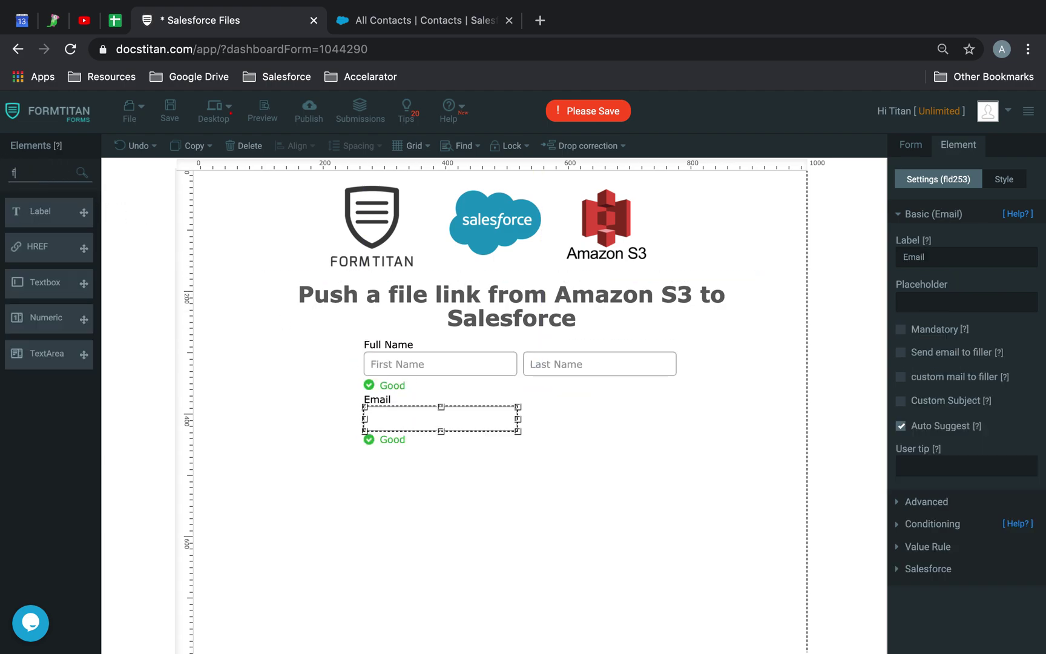
pyautogui.write('fil')
pyautogui.moveTo(48, 211); pyautogui.dragTo(589, 416)
pyautogui.doubleClick(951, 261)
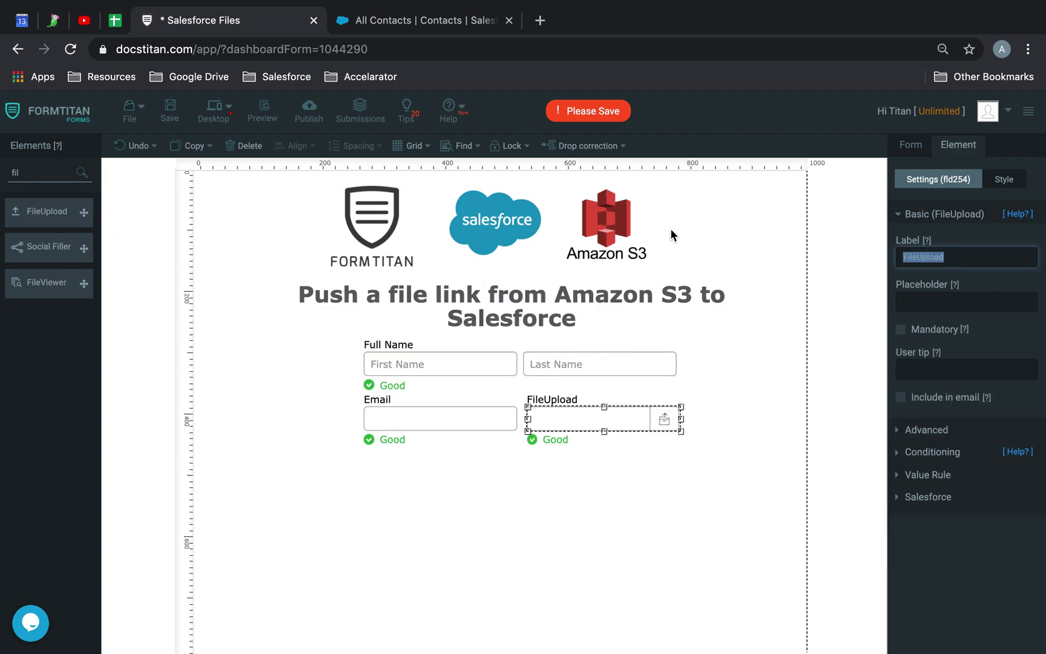
pyautogui.write('Passport')
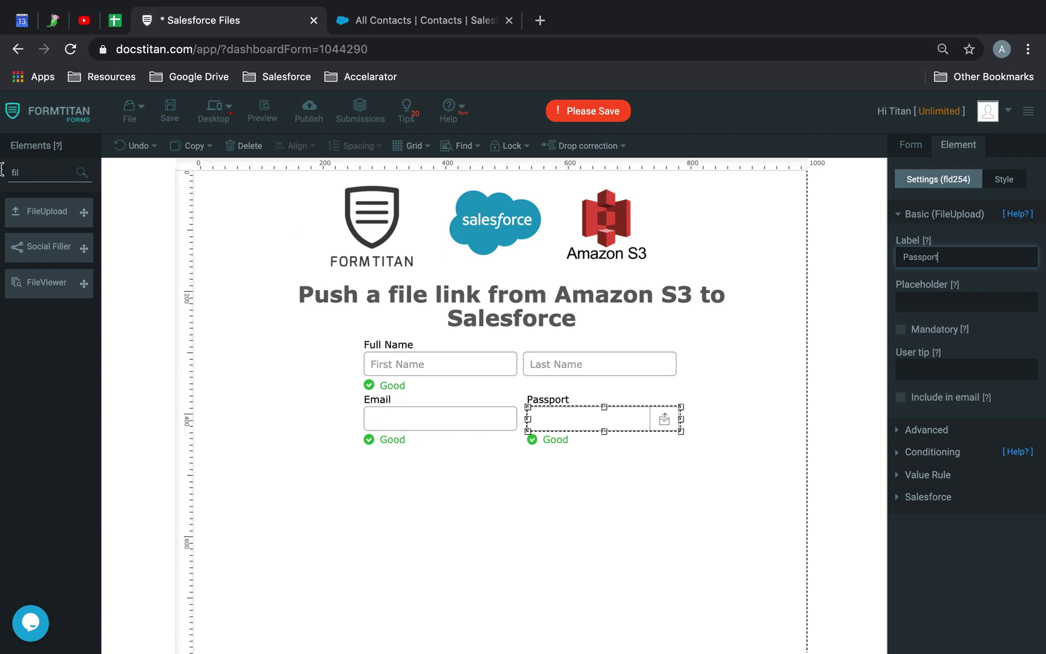
# Add a button of type submit below the fields and save the form.
pyautogui.doubleClick(17, 172)
pyautogui.write('but')
pyautogui.moveTo(66, 250); pyautogui.dragTo(502, 491)
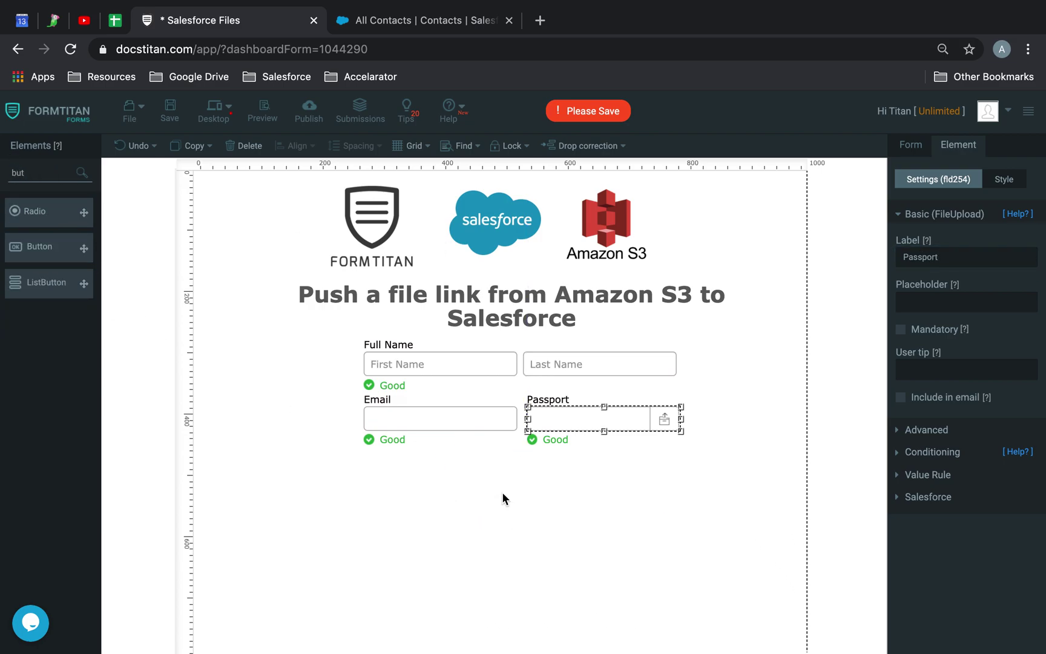
pyautogui.click(737, 423)
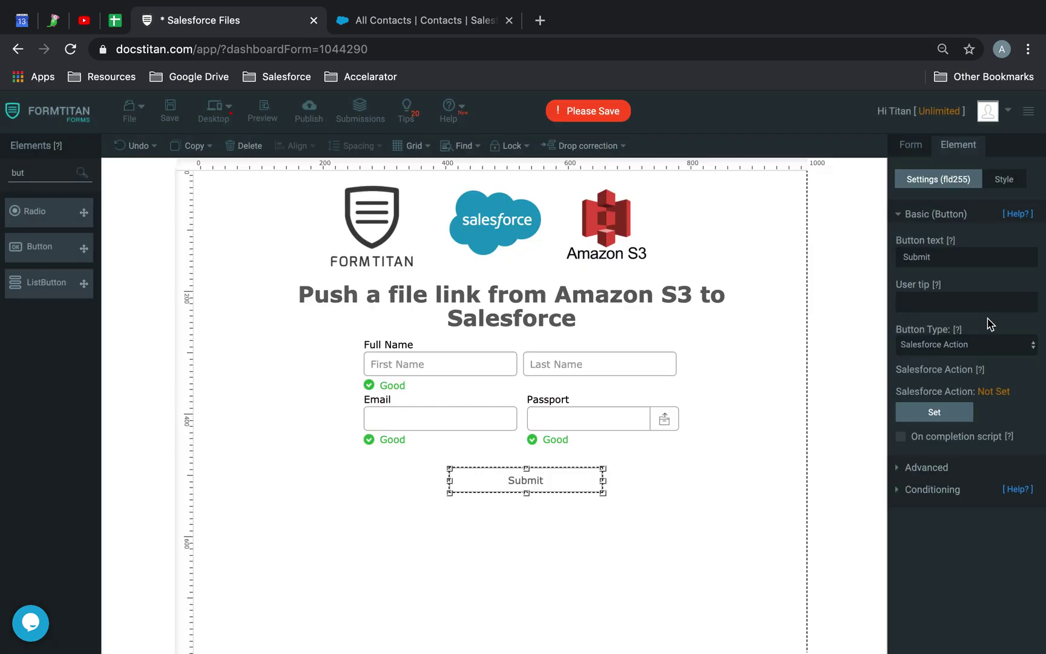
pyautogui.click(965, 343)
pyautogui.press('Escape')
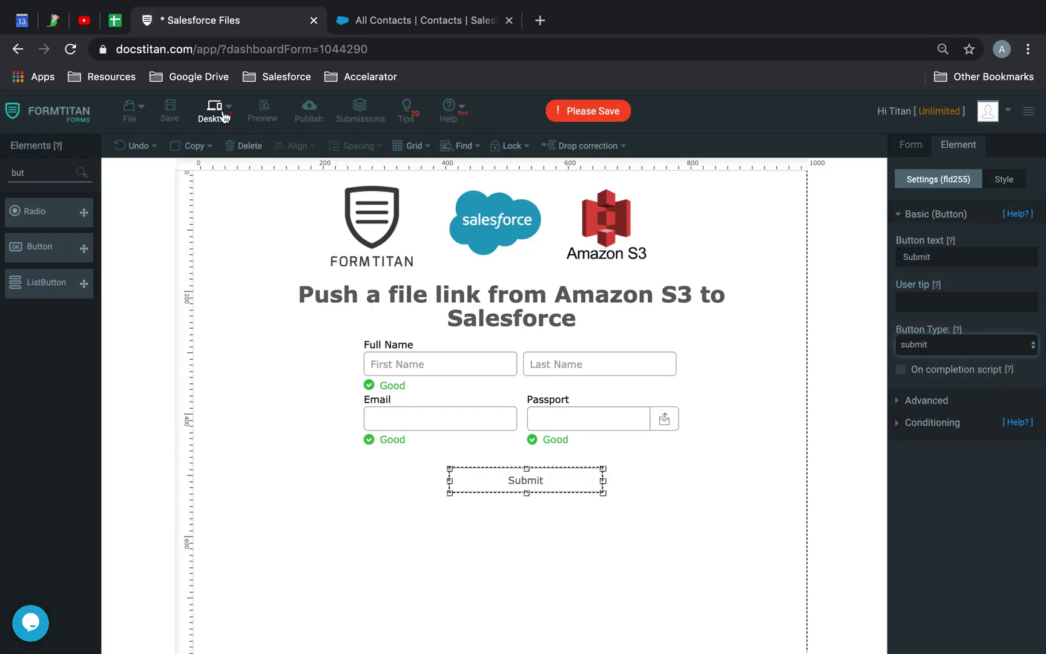
pyautogui.click(170, 112)
pyautogui.click(923, 148)
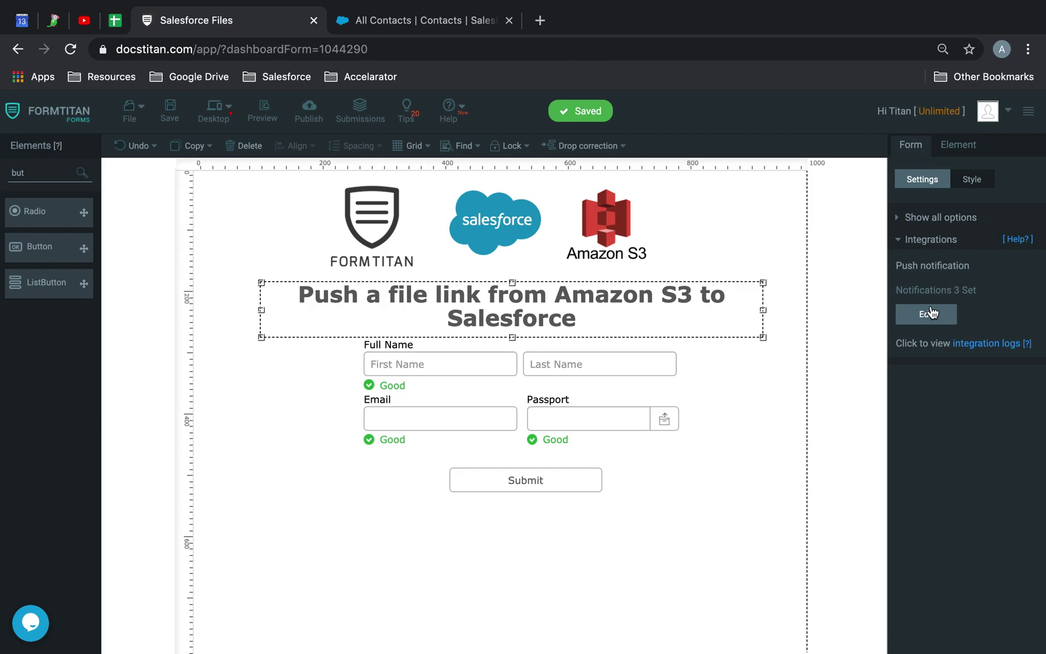
# Open the Salesforce integration's push setup for editing.
pyautogui.click(940, 241)
pyautogui.click(953, 330)
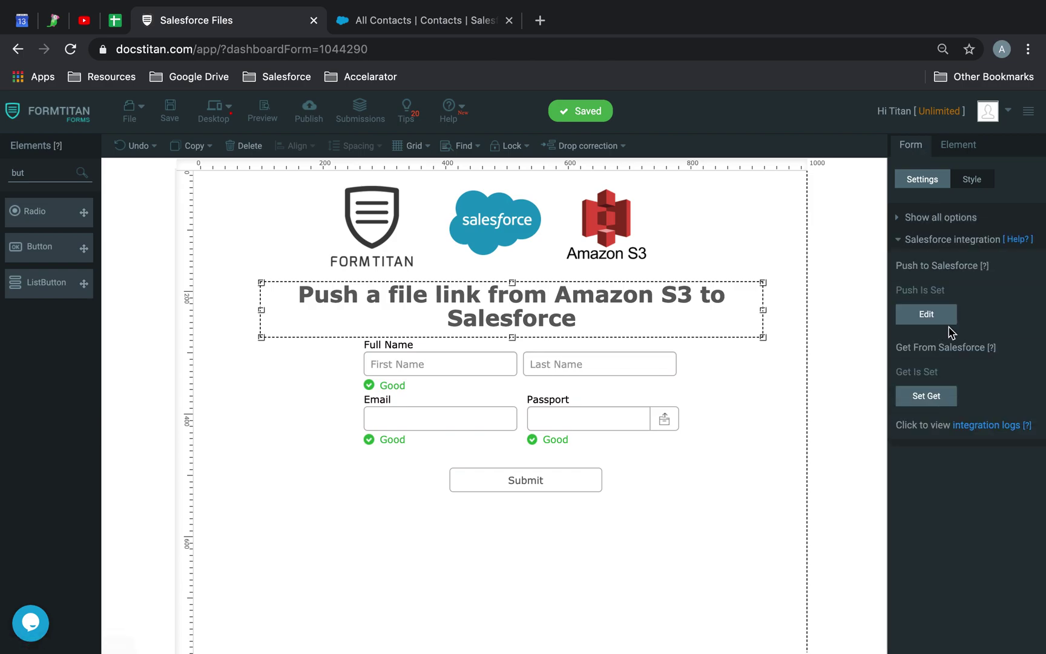
pyautogui.click(926, 314)
# Add Contact as the Salesforce object and open its field mapping.
pyautogui.click(342, 320)
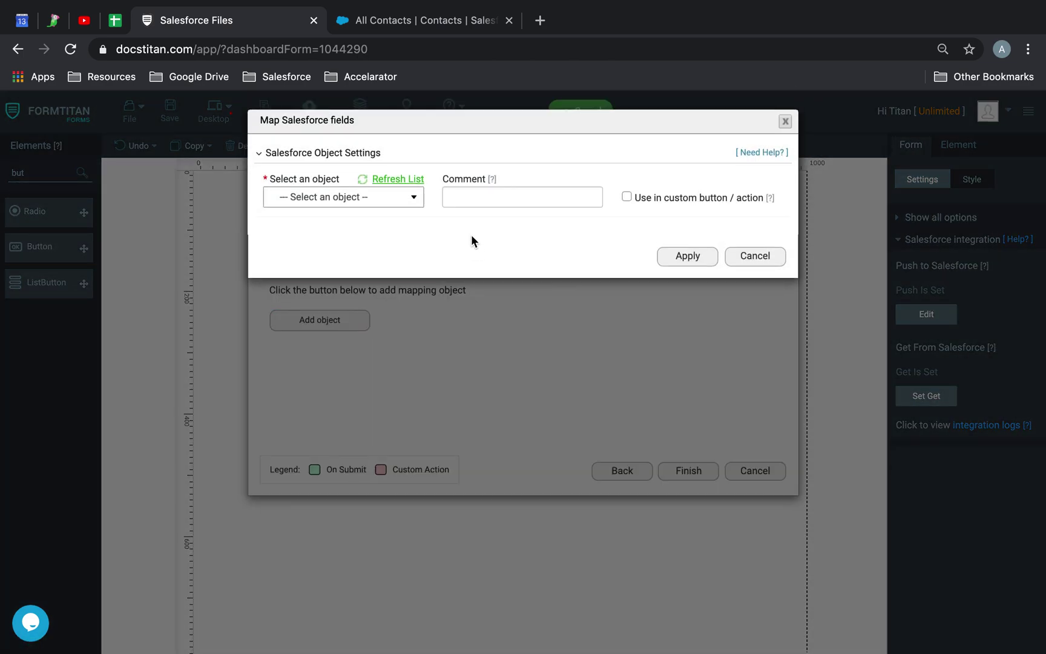
pyautogui.click(381, 202)
pyautogui.write('cont')
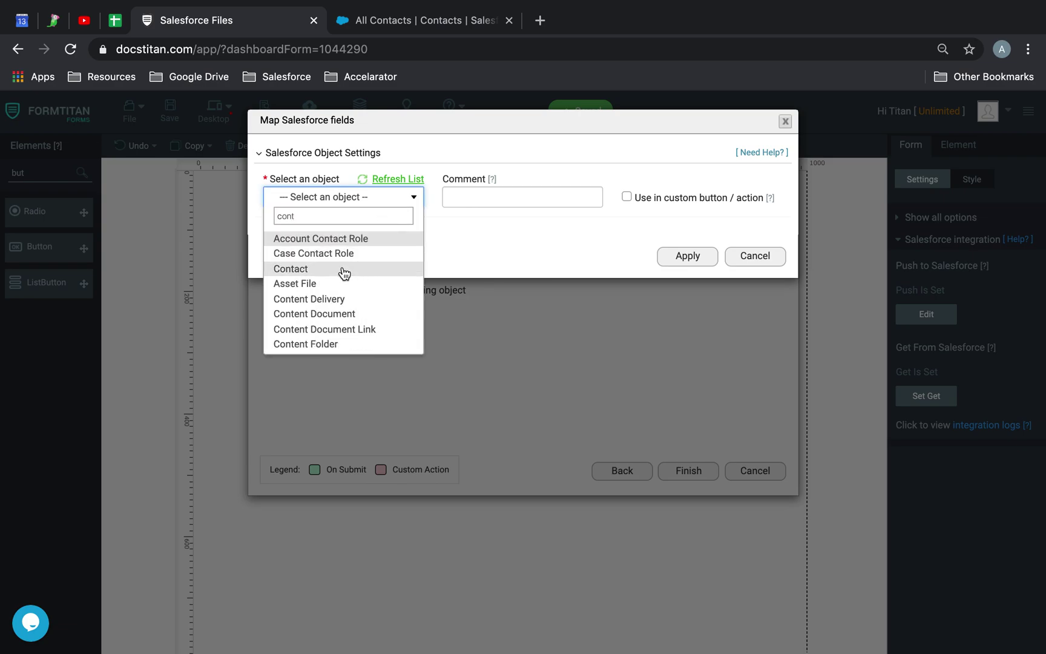
pyautogui.click(345, 268)
pyautogui.click(343, 276)
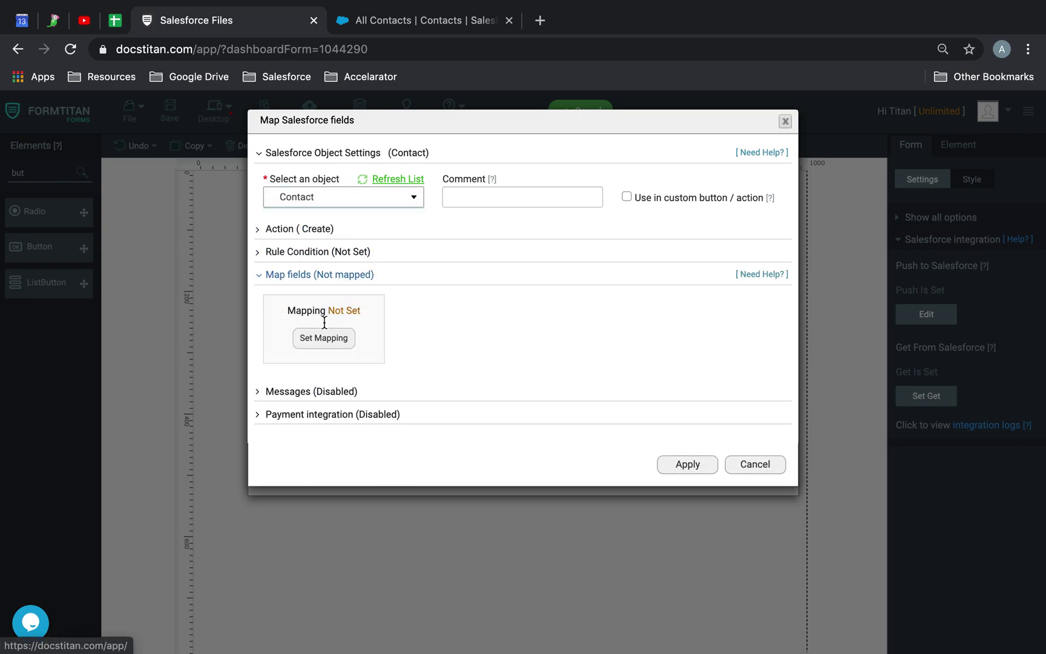
pyautogui.click(315, 337)
pyautogui.click(380, 277)
# Map Last Name and First Name to Full Name.Last Name and Full Name.First Name.
pyautogui.write('las')
pyautogui.click(378, 320)
pyautogui.click(380, 312)
pyautogui.write('fir')
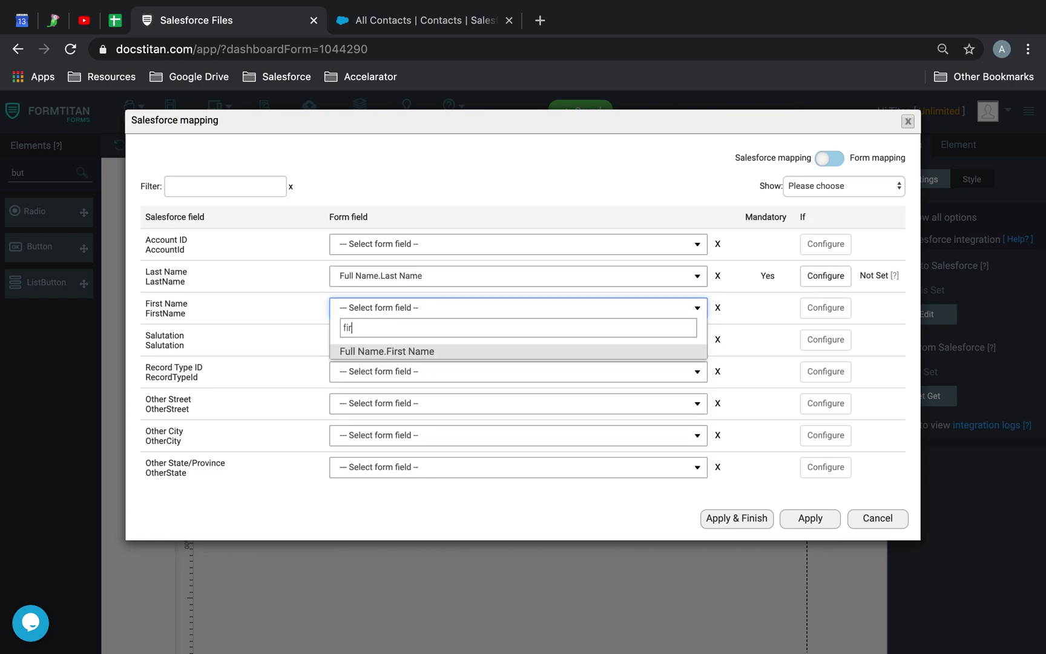
pyautogui.click(374, 353)
# Filter the fields by 'ema' and map the Salesforce Email field to the form's Email.
pyautogui.click(251, 196)
pyautogui.write('ema')
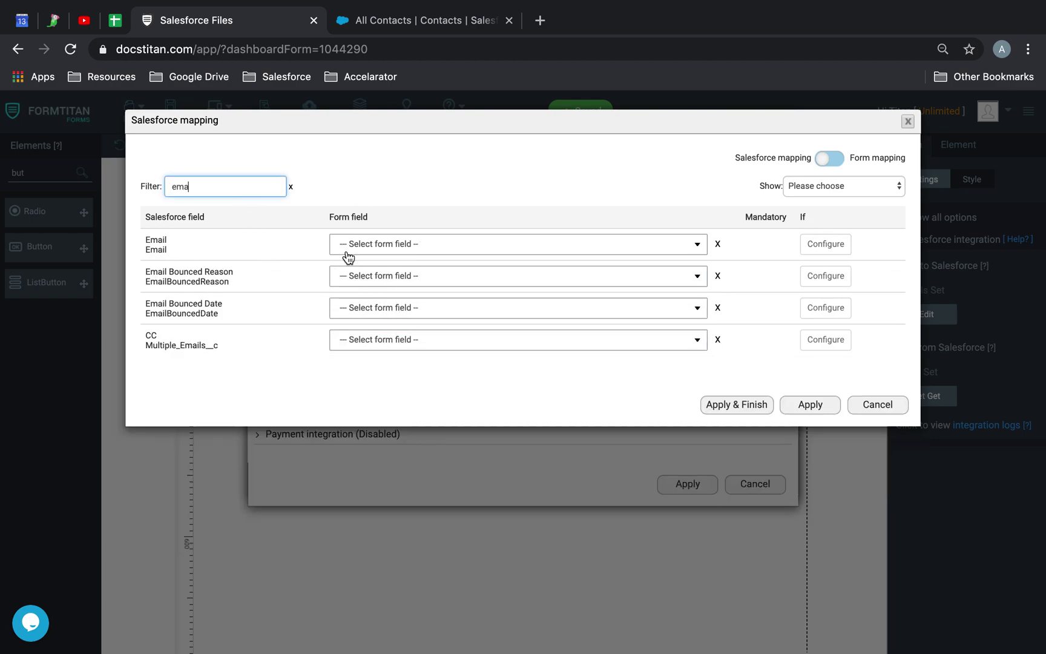
pyautogui.click(362, 243)
pyautogui.write('ema')
pyautogui.click(364, 282)
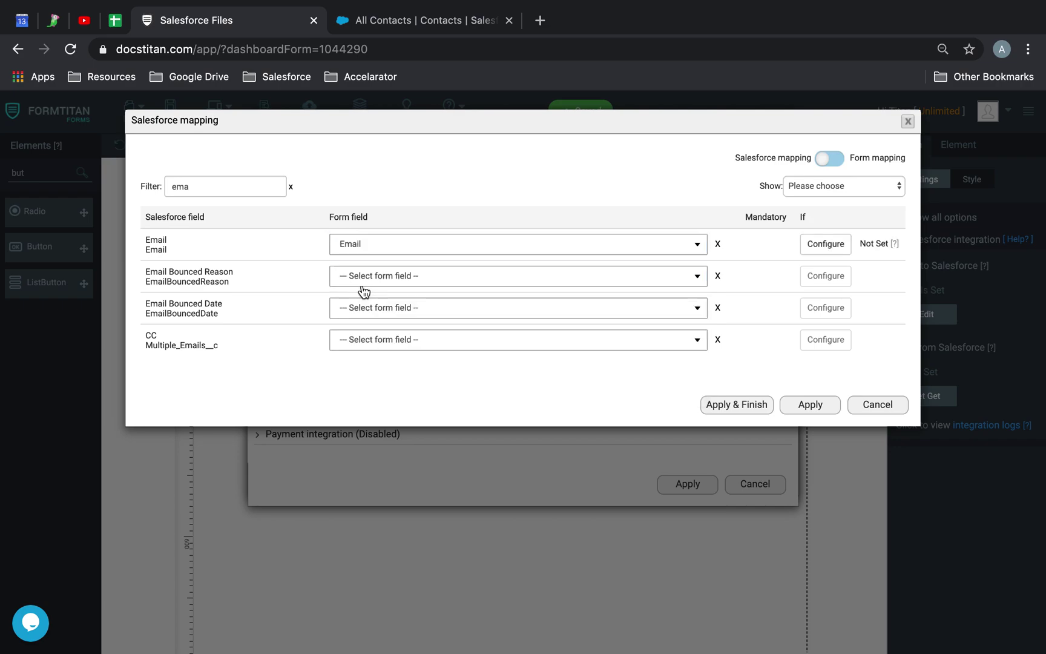
# Replace the field filter with 'ama' to find Amazon S3 URL.
pyautogui.click(77, 191)
pyautogui.press('super+a')
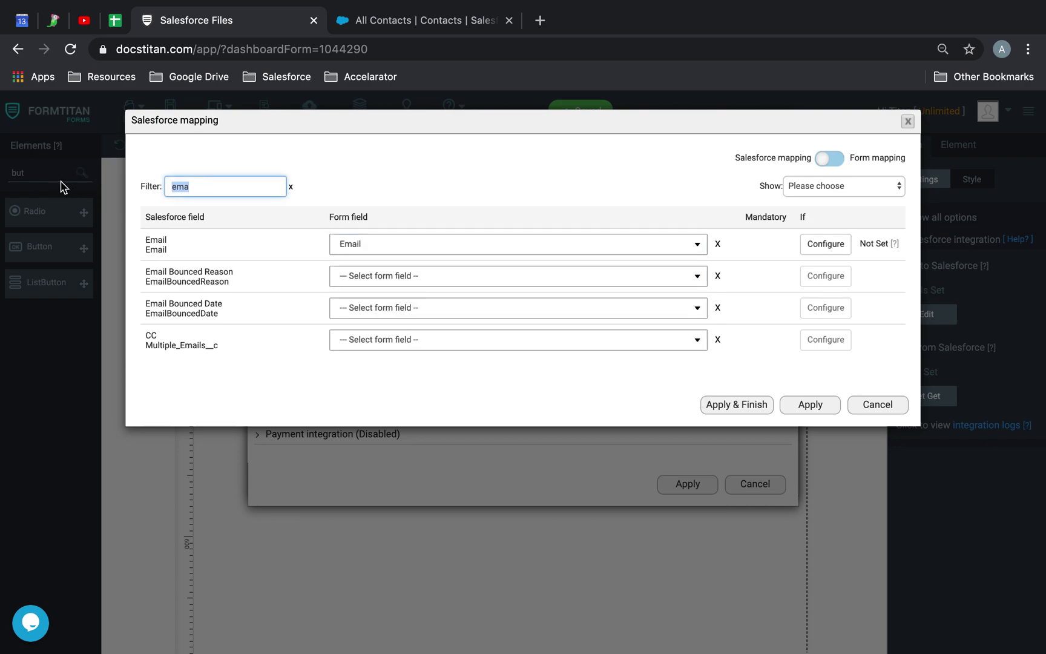
pyautogui.press('BackSpace')
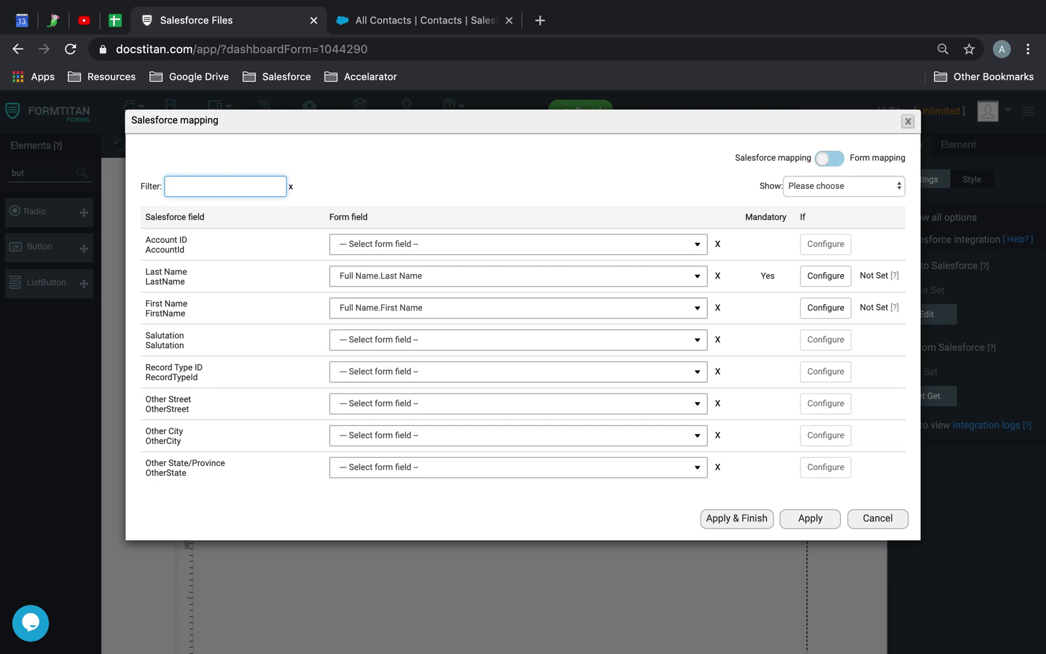
pyautogui.write('ama')
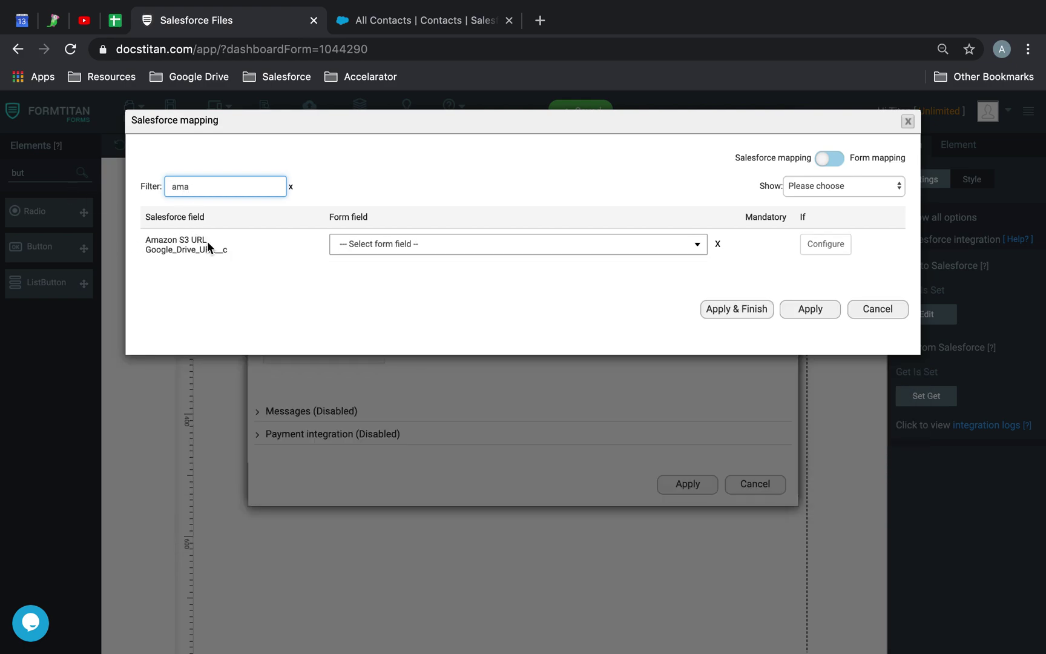
# Map Amazon S3 URL to Amazon S3.Passport (fld254).URL.
pyautogui.click(425, 252)
pyautogui.scroll(-3, 428, 321)
pyautogui.scroll(-5, 428, 322)
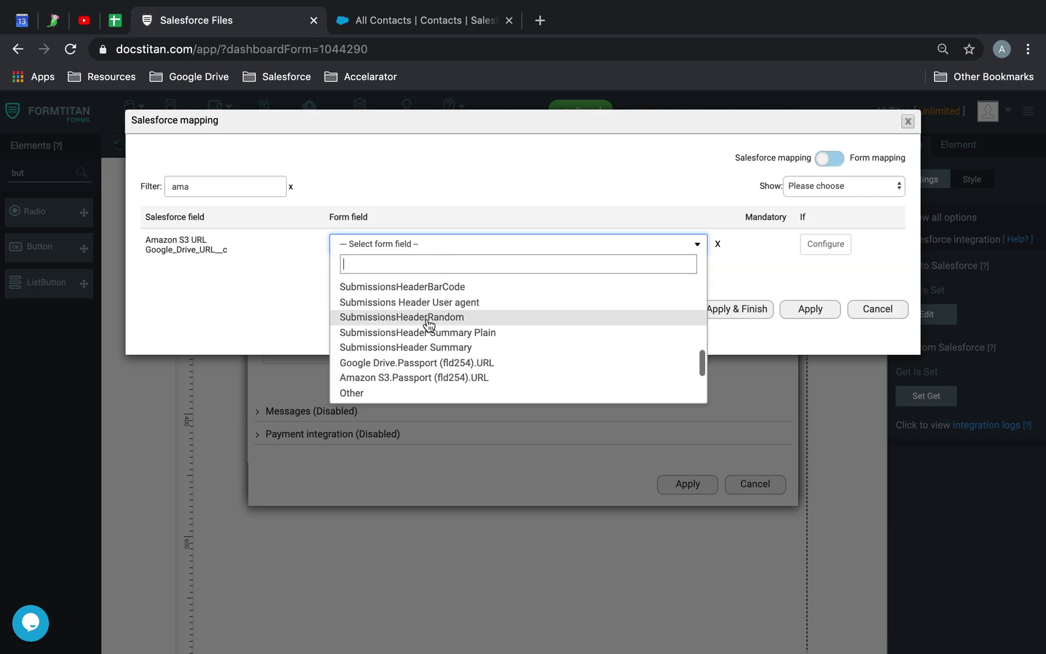
pyautogui.scroll(3, 428, 324)
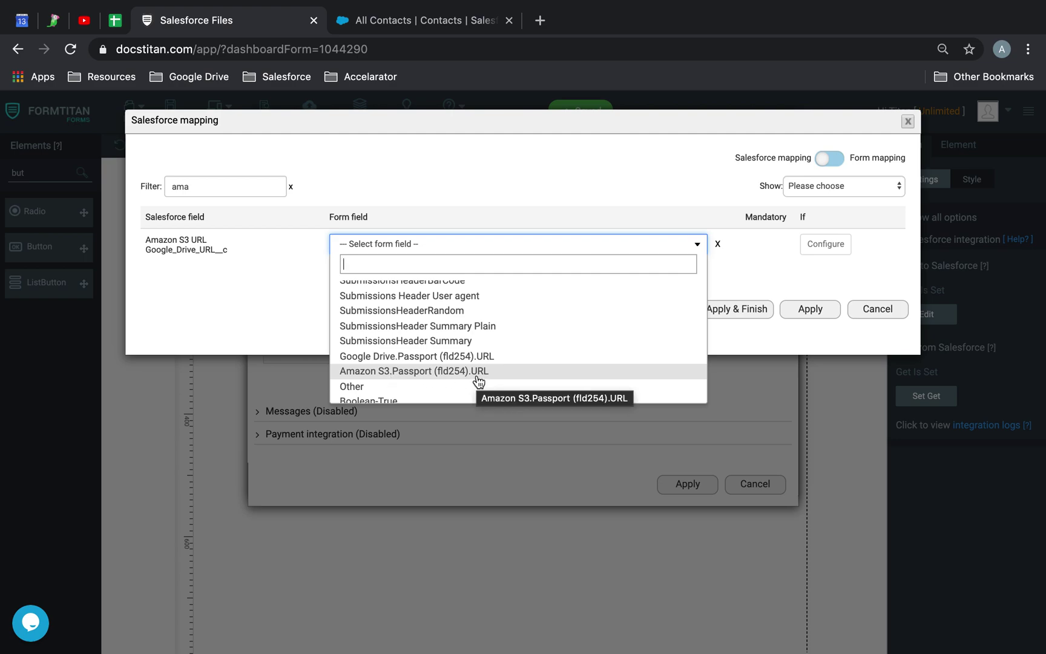
pyautogui.click(418, 372)
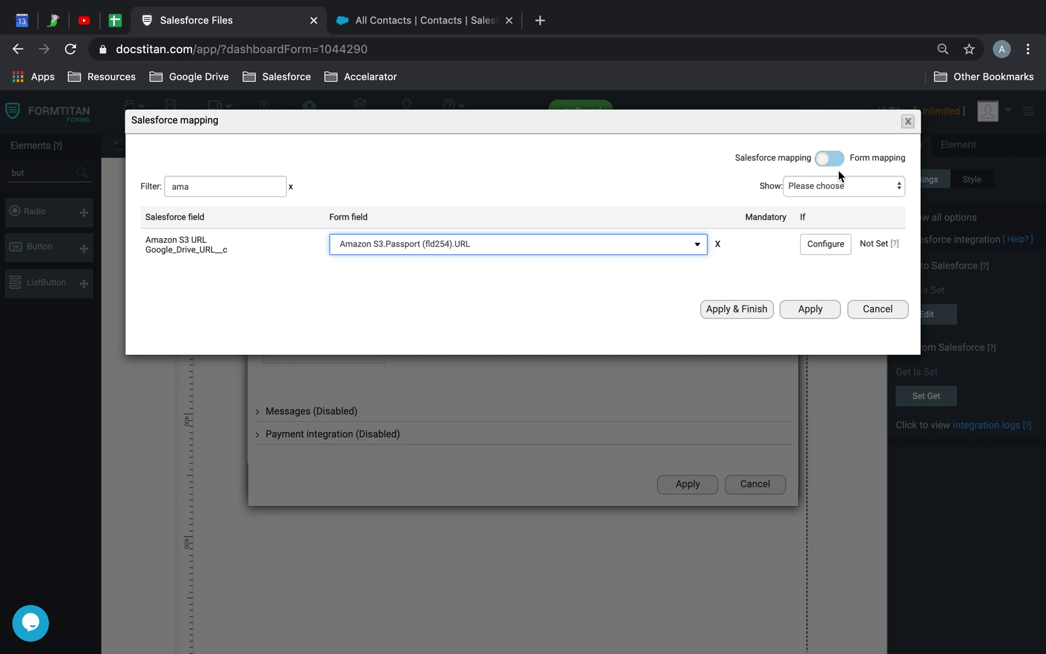
# Clear the filter, show only mapped fields, apply the mapping, and save and preview the form.
pyautogui.click(290, 186)
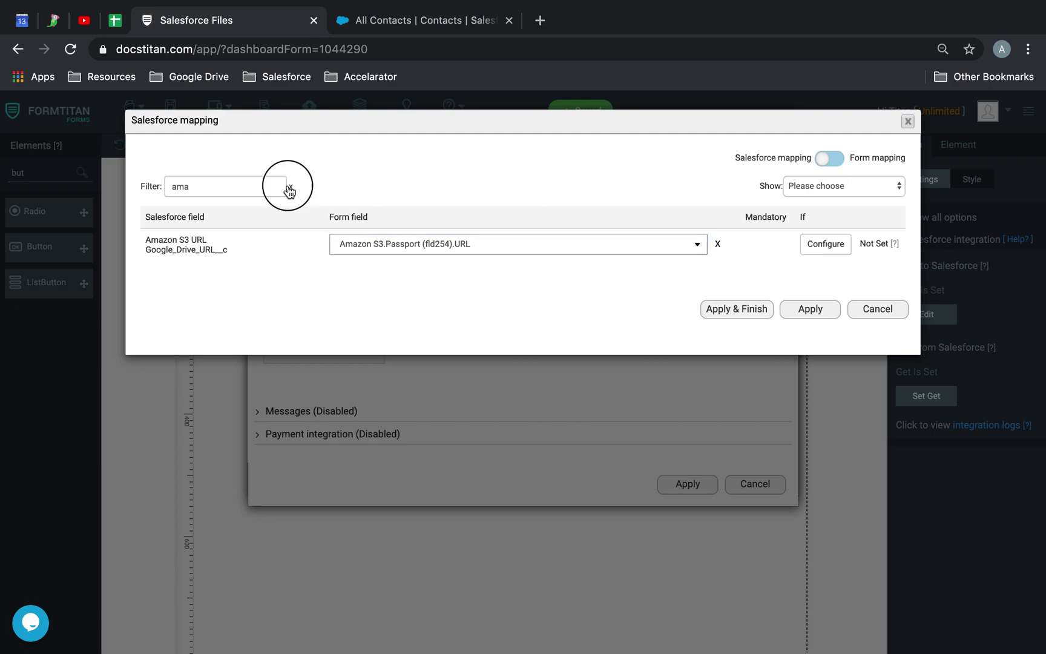
pyautogui.click(828, 191)
pyautogui.click(821, 221)
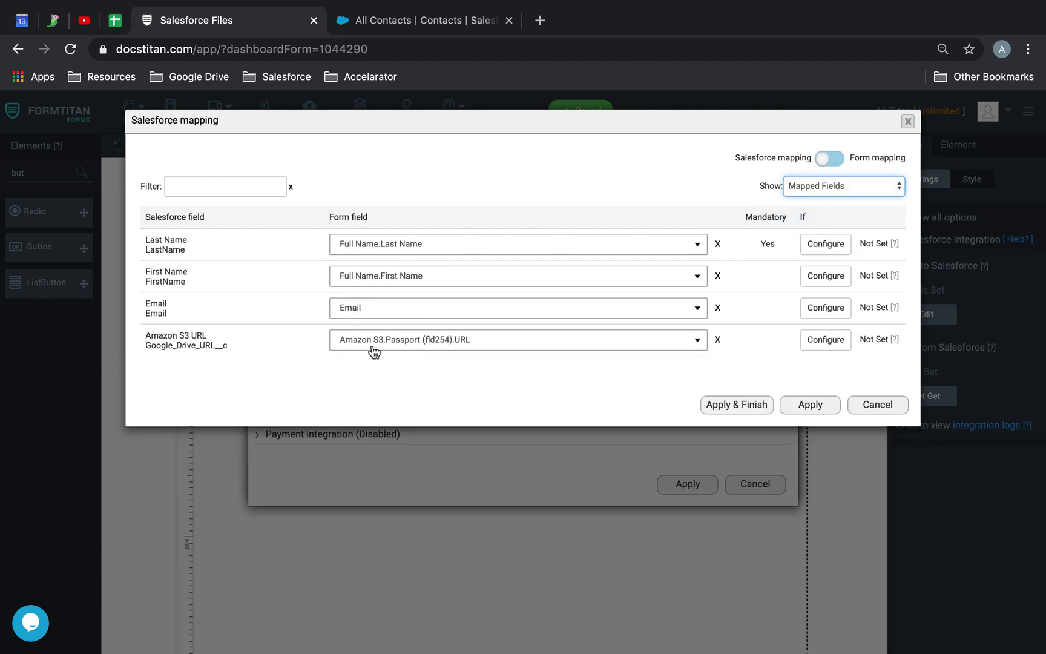
pyautogui.click(733, 403)
pyautogui.click(169, 112)
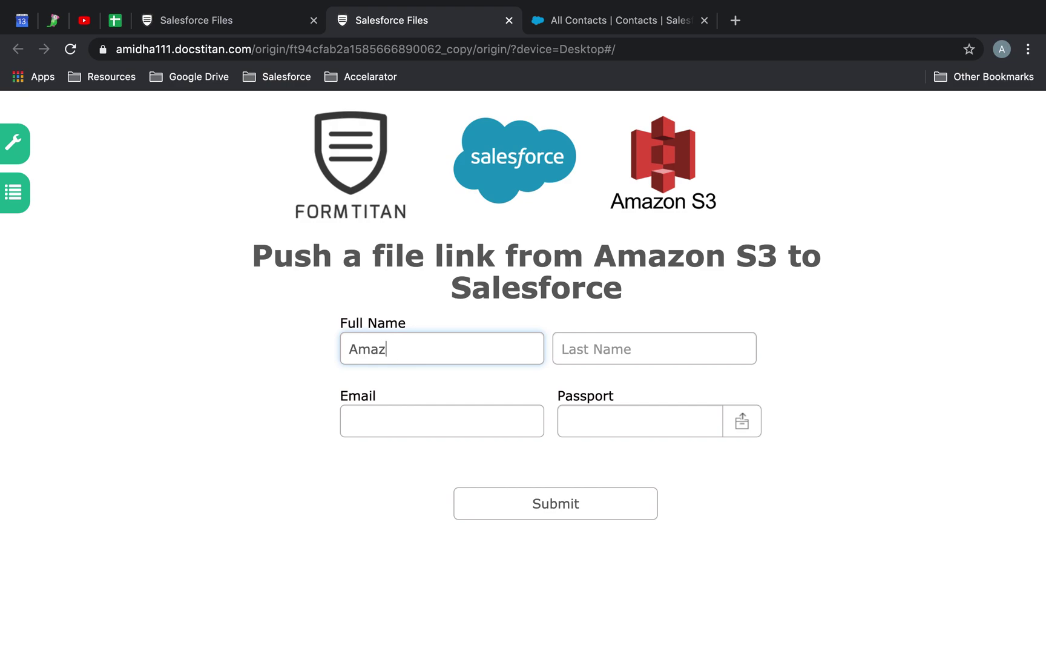
# Enter 'Amazons' as first name and 'S3' as last name in the preview.
pyautogui.press('Tab')
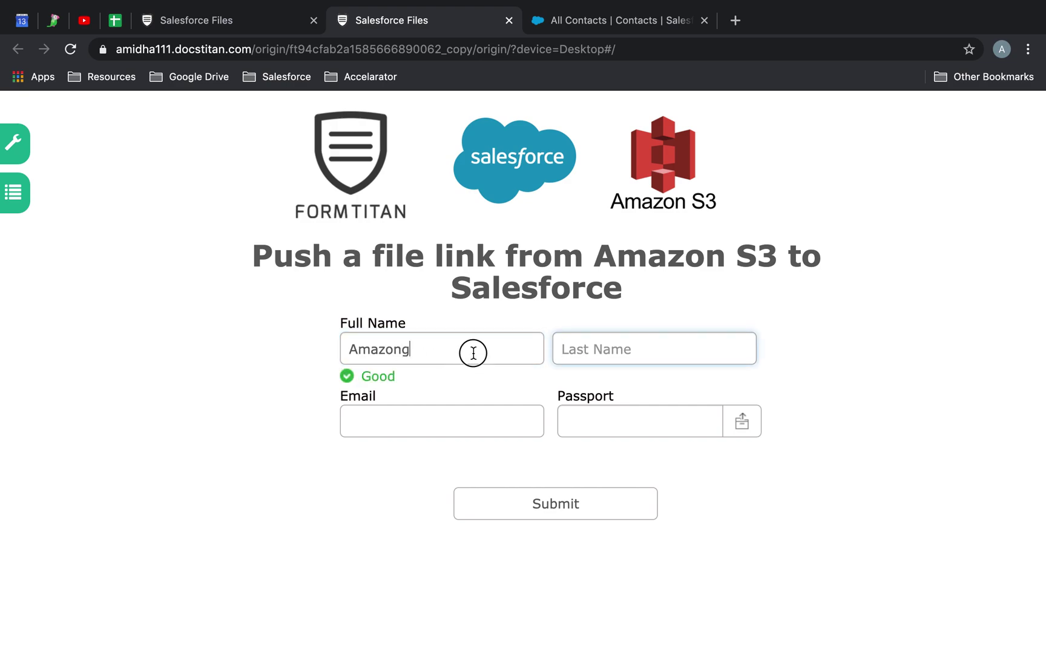
pyautogui.click(471, 352)
pyautogui.press('BackSpace')
pyautogui.write('s')
pyautogui.press('Tab')
pyautogui.write('S')
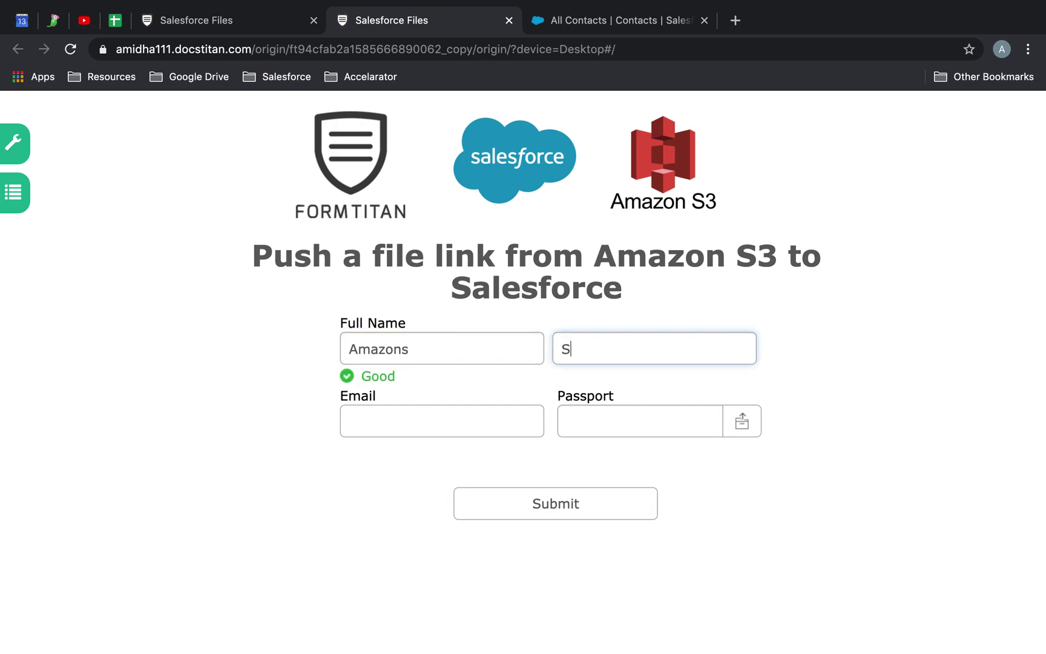
pyautogui.write('3')
# Fill in the contact's e-mail and bring up the Passport file chooser.
pyautogui.press('Tab')
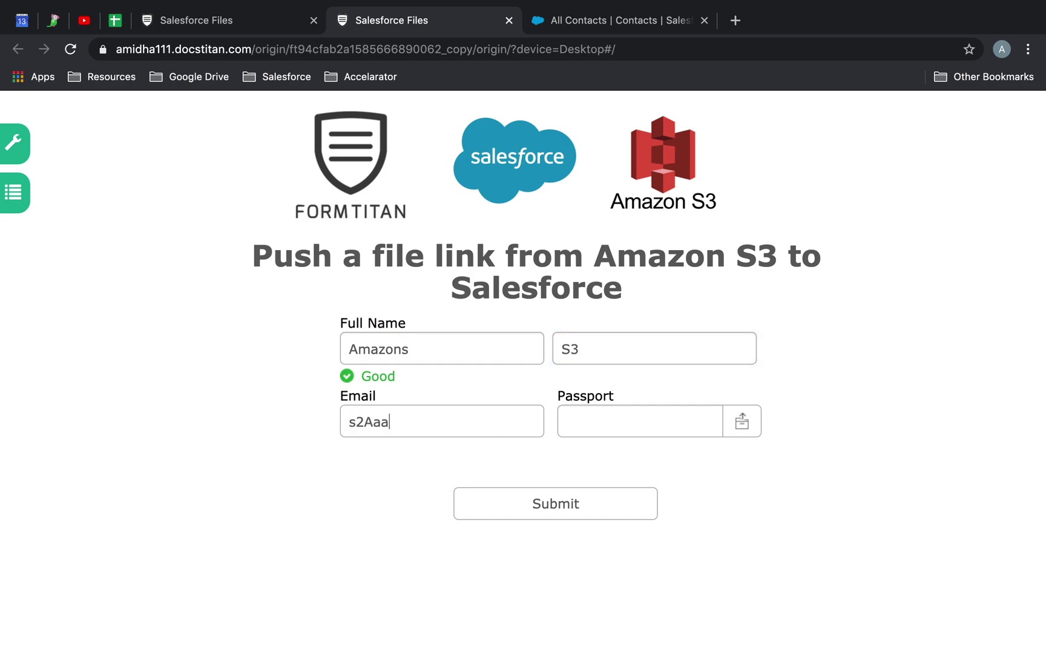
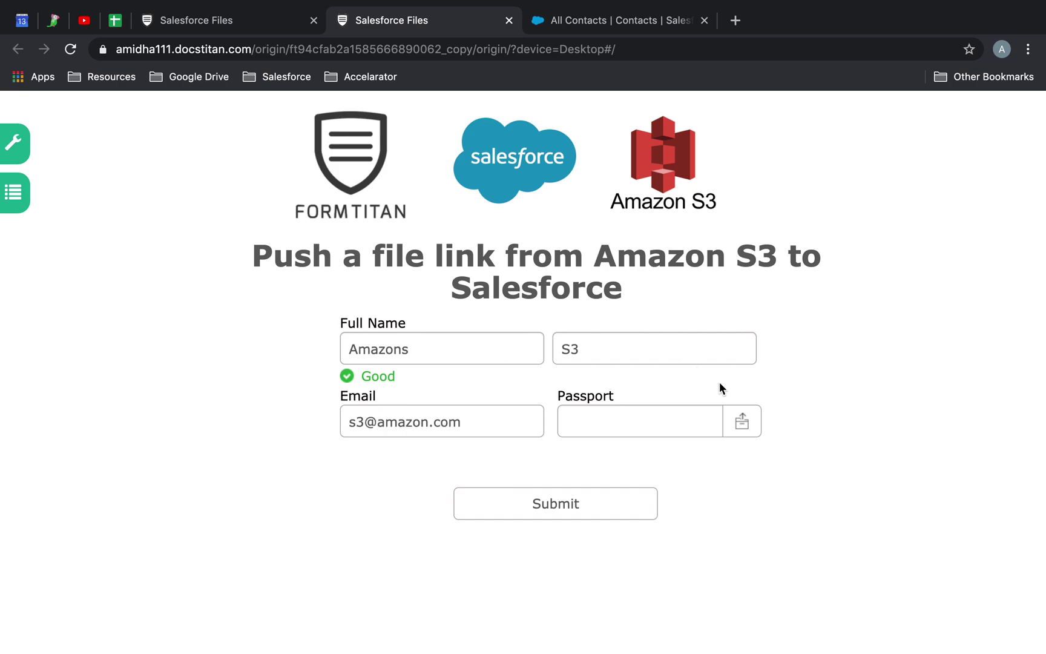
pyautogui.click(741, 421)
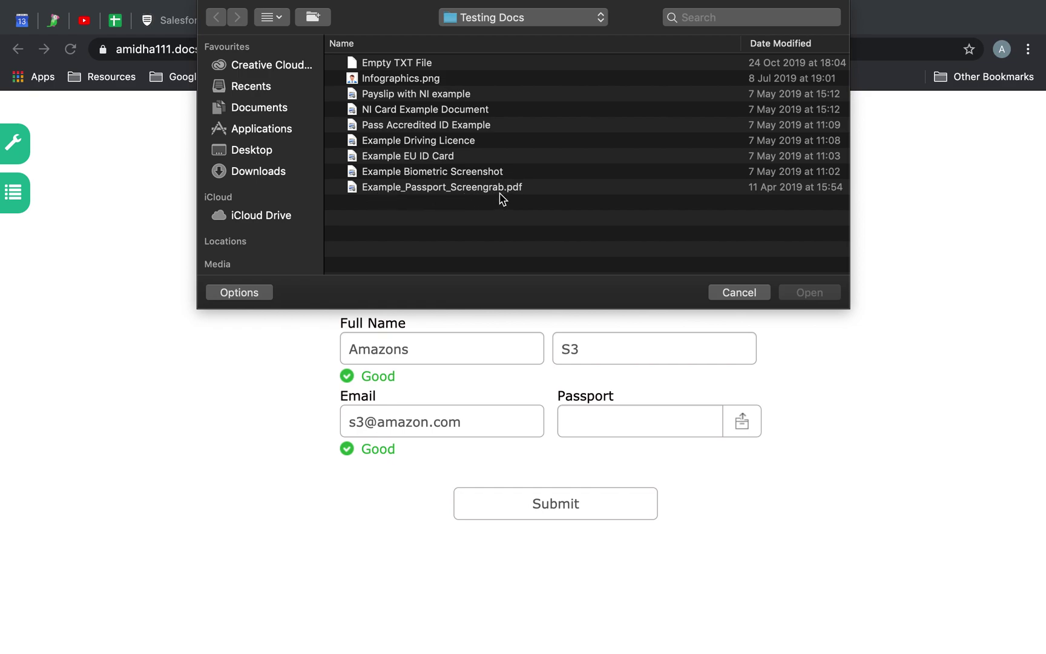
# Attach Example_Passport_Screengrab.pdf as the passport and go back to the form editor.
pyautogui.doubleClick(498, 188)
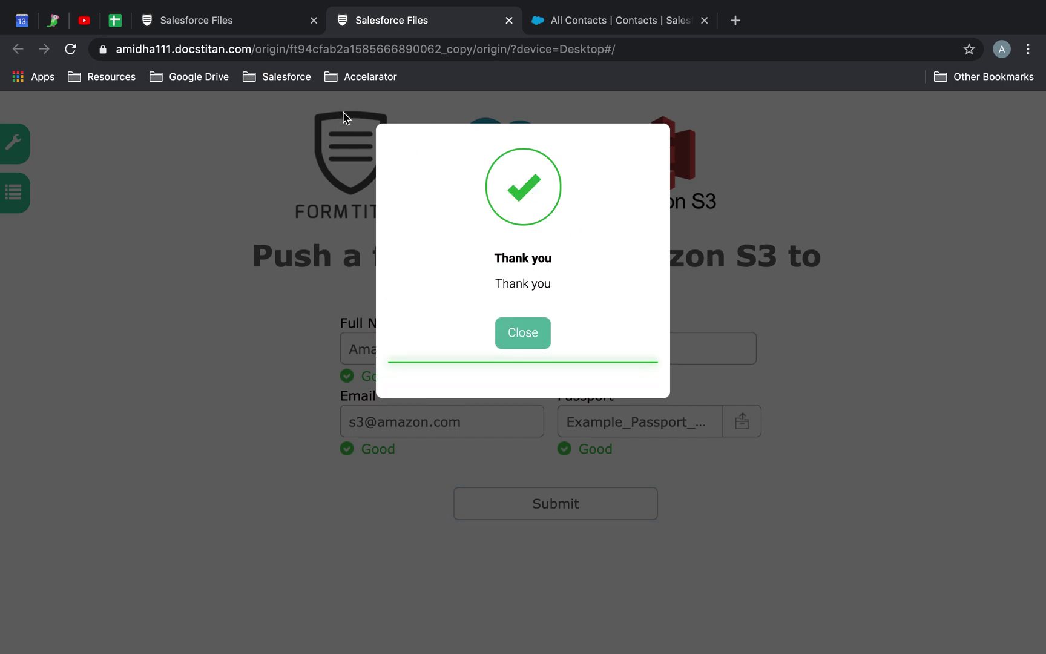
pyautogui.click(261, 25)
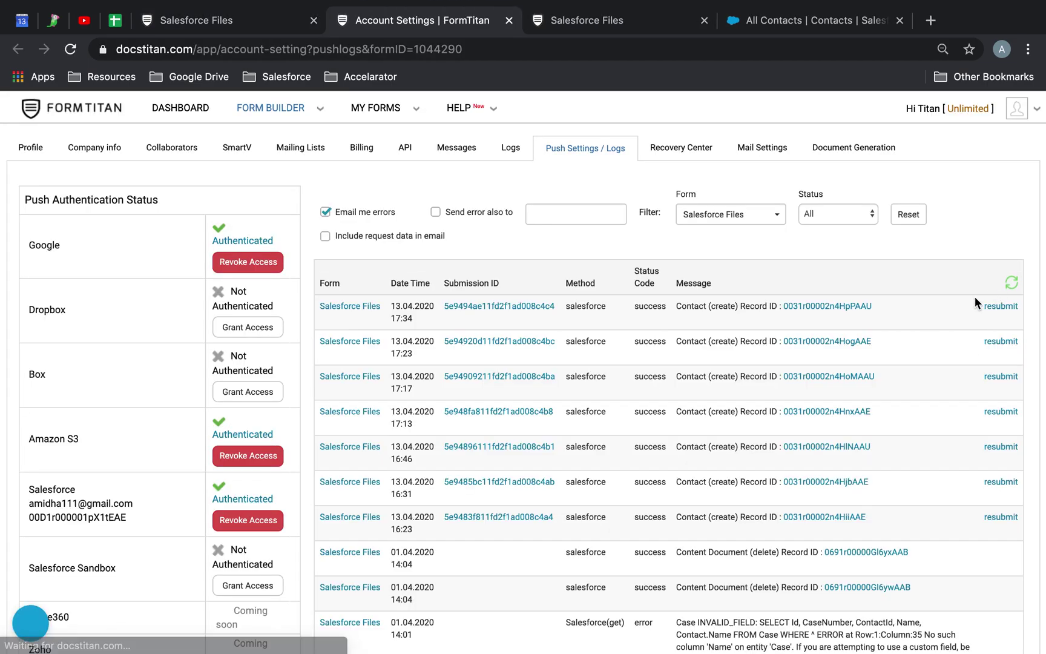
# Open the newest Contact (create) record from the push logs in Salesforce.
pyautogui.click(845, 305)
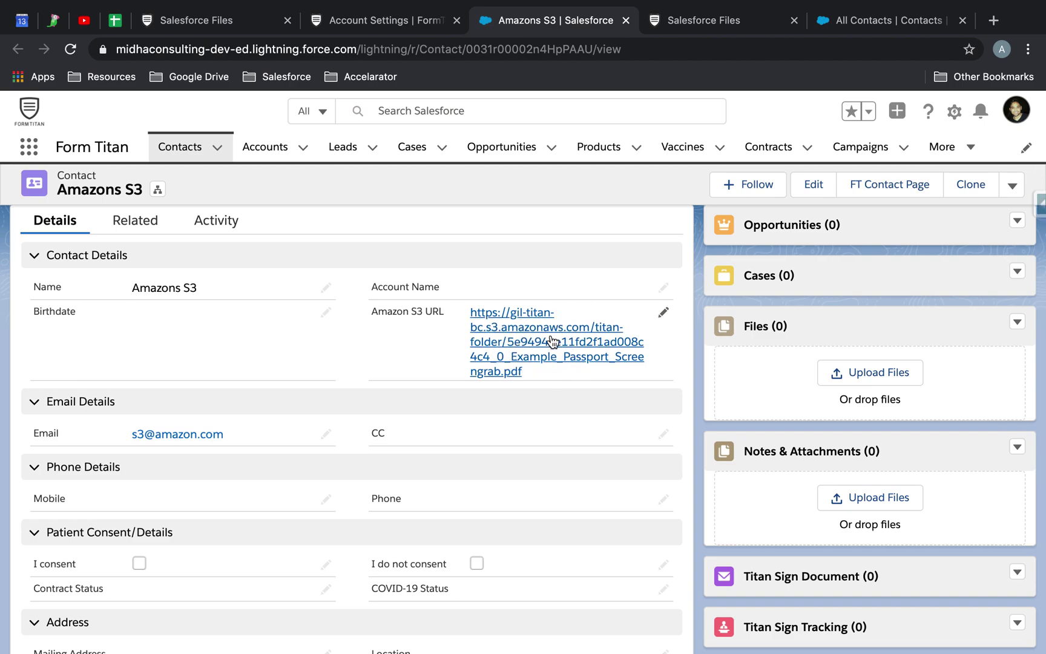
# Download the passport PDF through the Amazons S3 contact's Amazon S3 URL link.
pyautogui.click(552, 340)
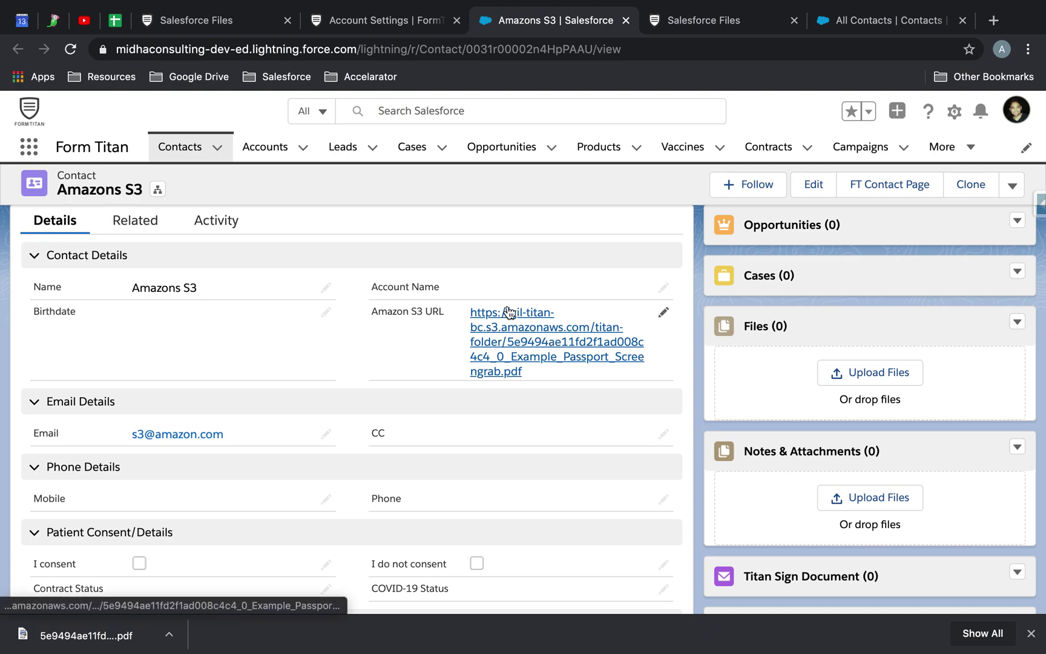
pyautogui.scroll(-3, 172, 478)
pyautogui.scroll(1, 172, 478)
pyautogui.scroll(2, 173, 478)
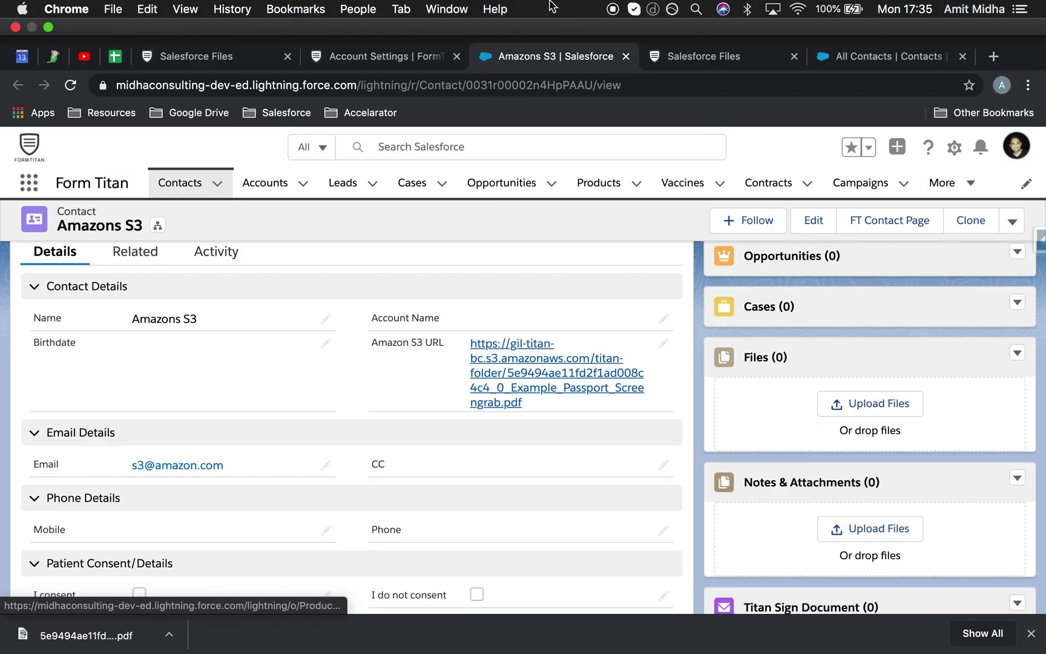
pyautogui.moveTo(612, 3)
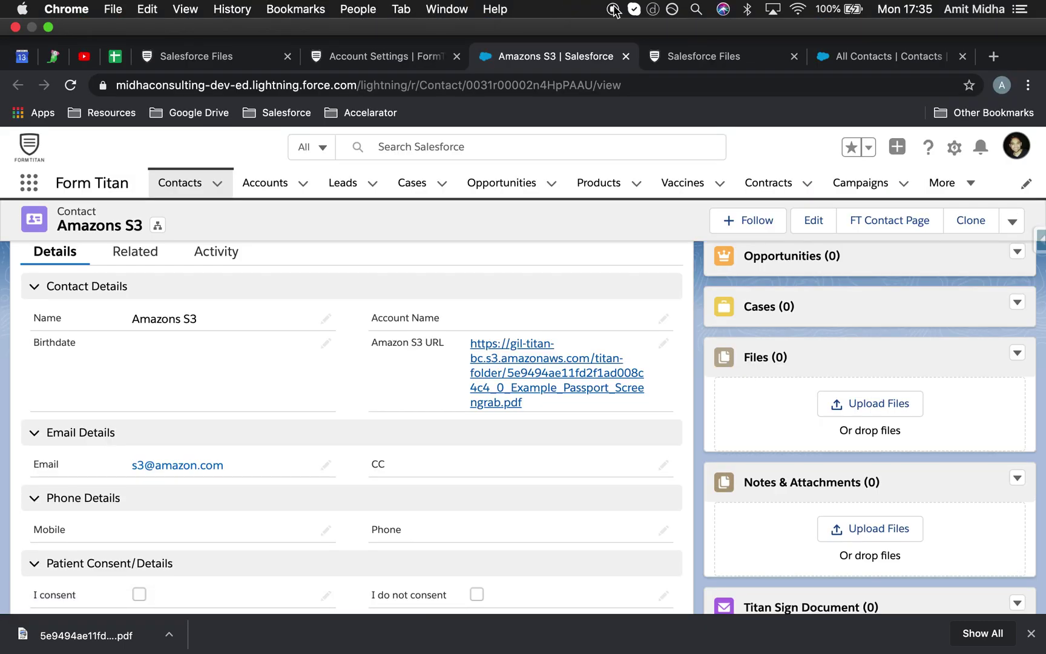